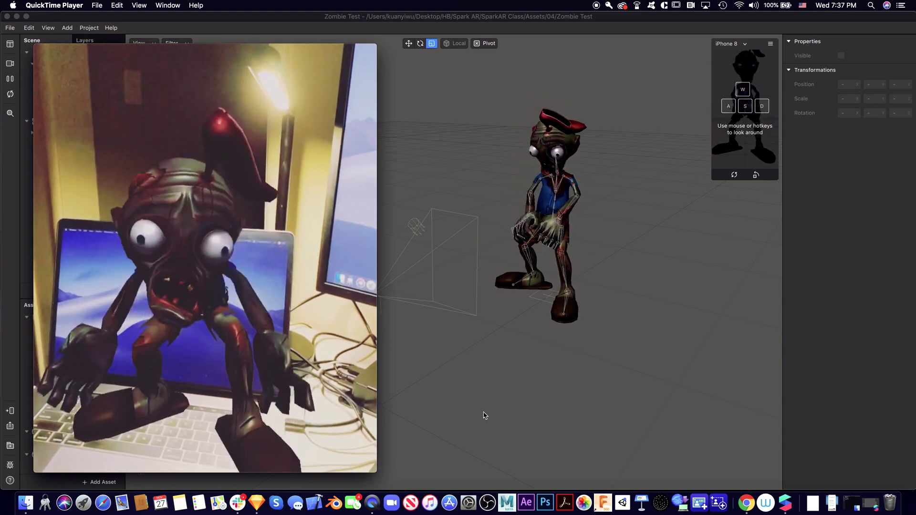
Close the QuickTime window playing the joined_video zombie test recording
mouse_move(300, 273)
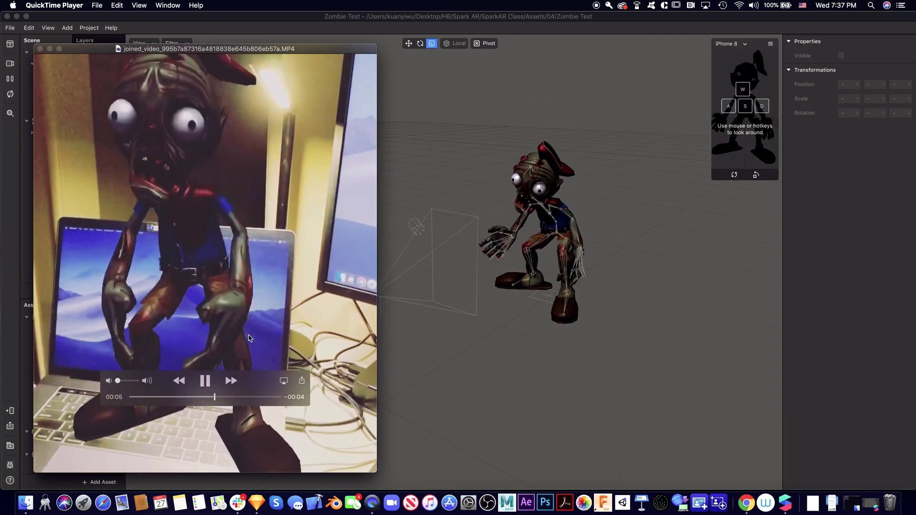
left_click(41, 49)
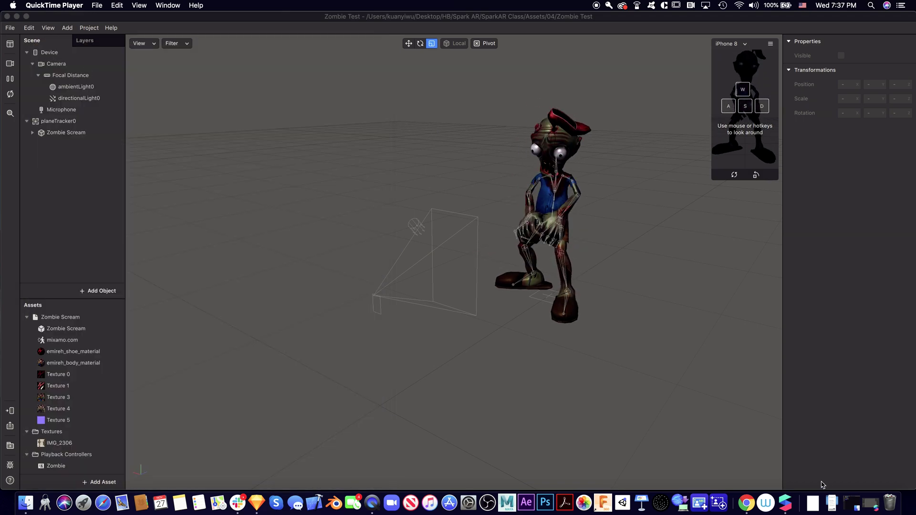
Restore the Untitled Spark AR project from the Dock, move it to the top-left, and enlarge it to full screen
left_click(871, 502)
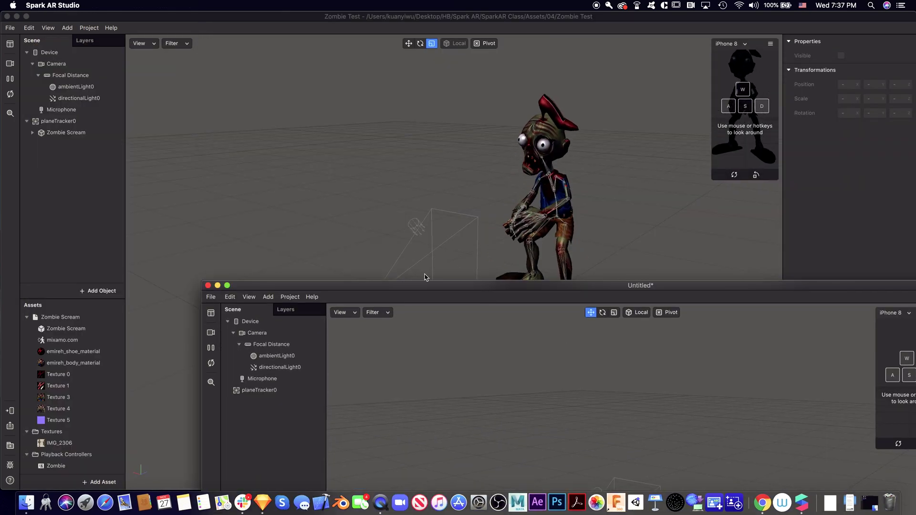
left_click_drag(425, 277, 225, 4)
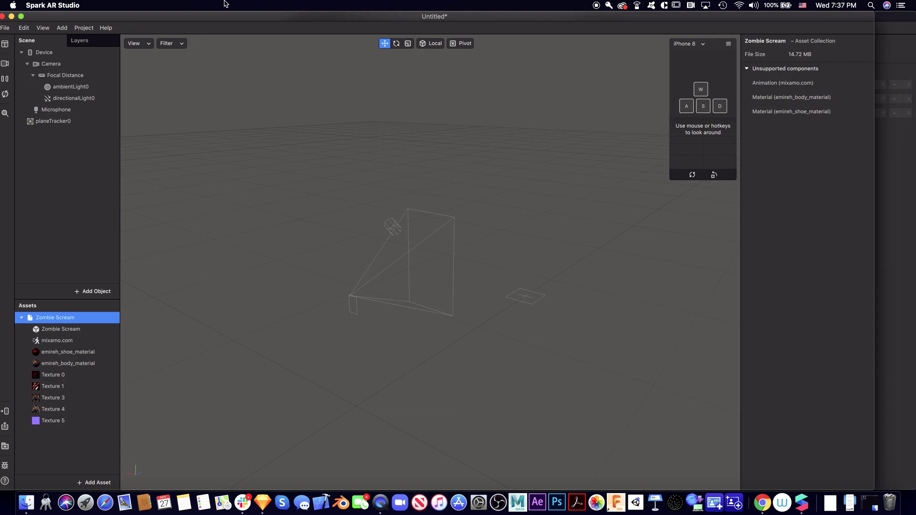
left_click_drag(874, 491, 915, 494)
left_click_drag(125, 15, 141, 15)
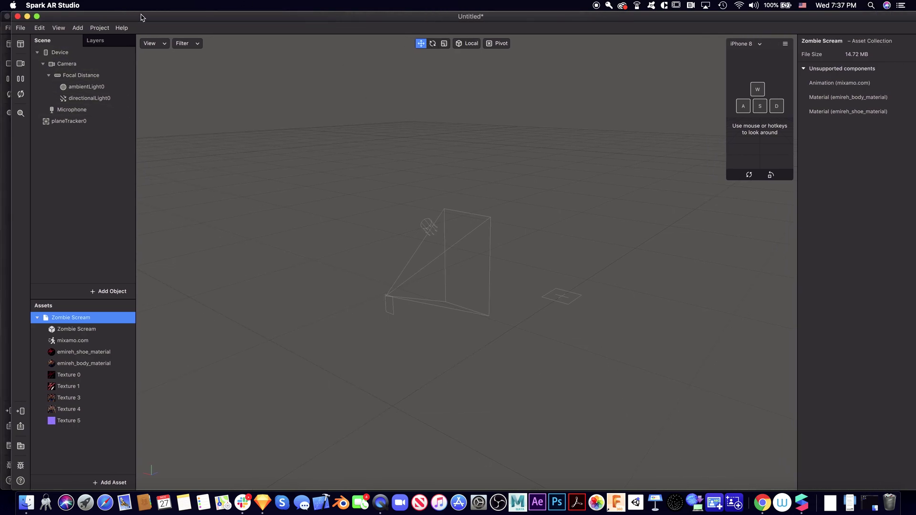
left_click(20, 64)
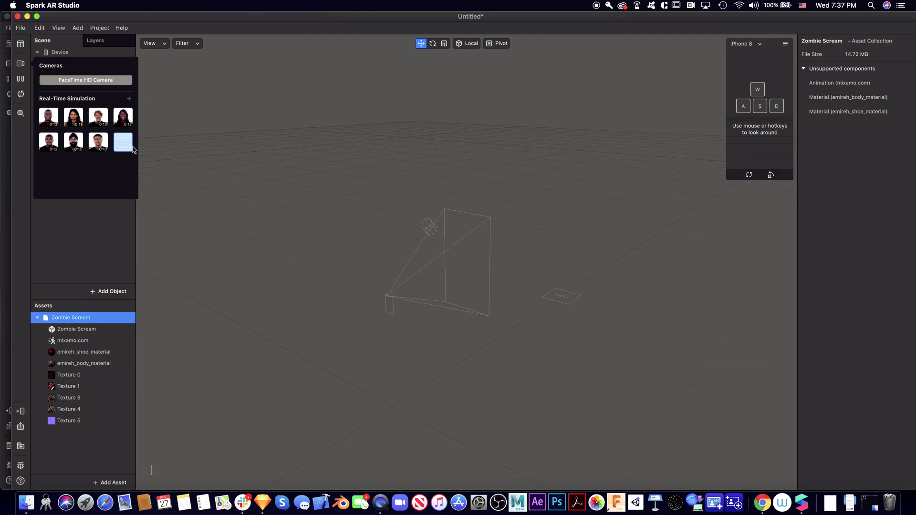
left_click(115, 224)
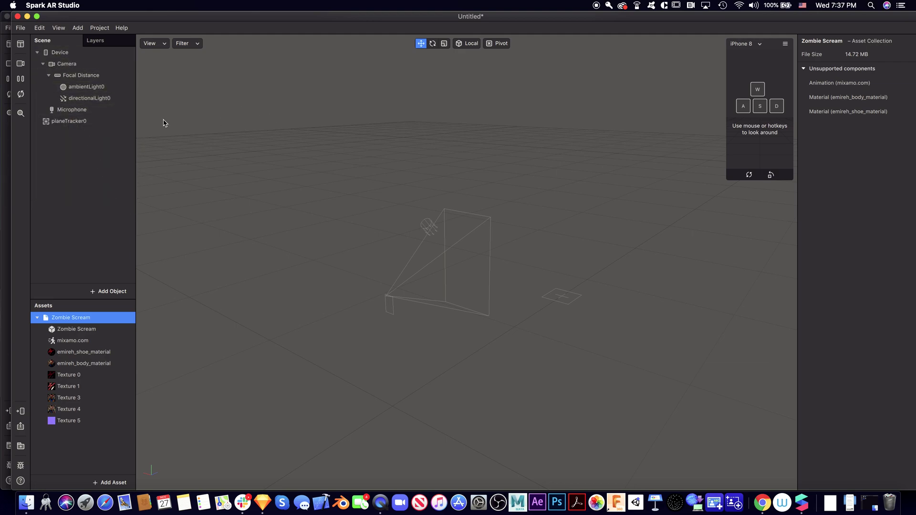
left_click(56, 122)
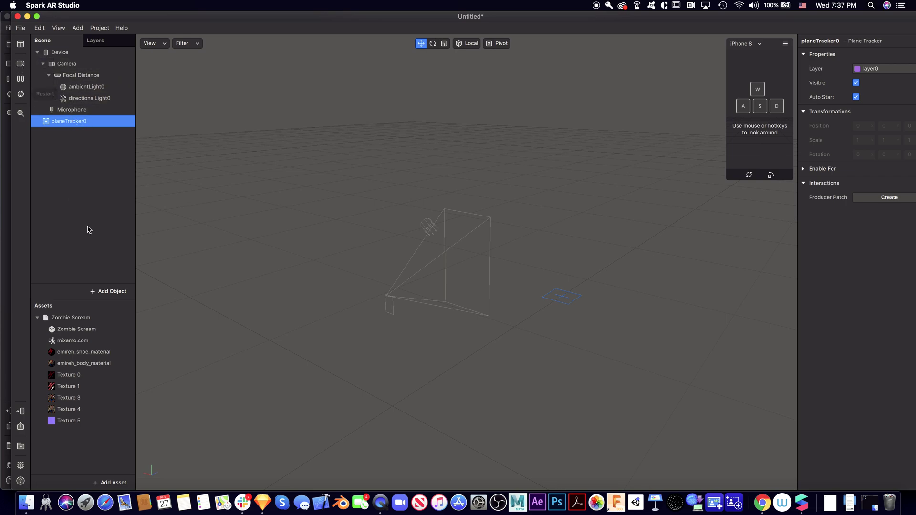
left_click(21, 63)
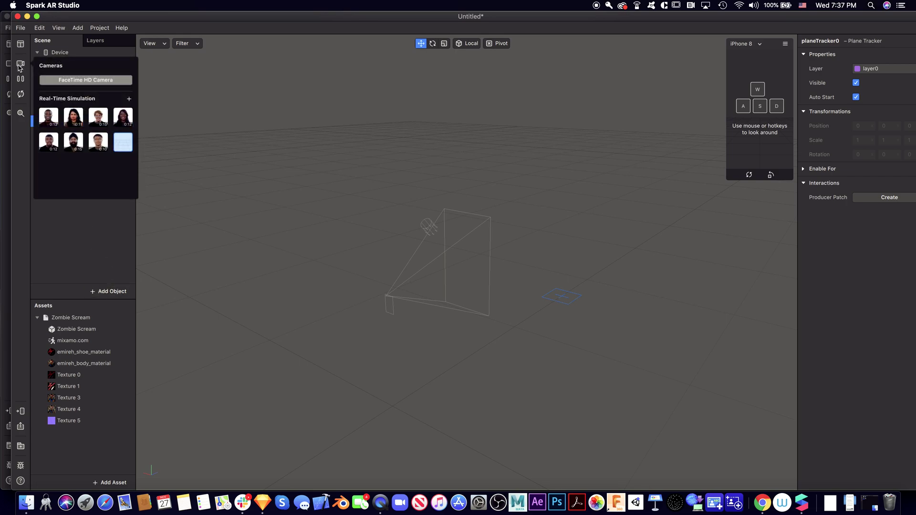
left_click(21, 64)
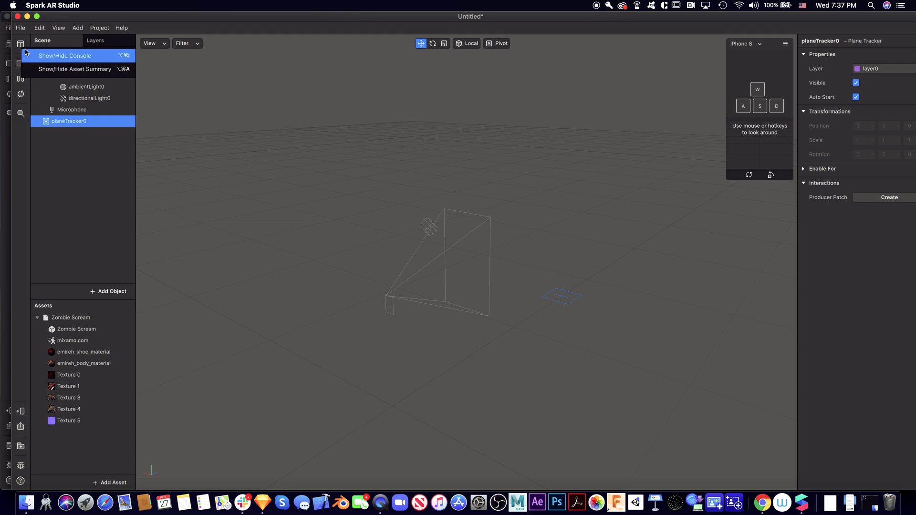
left_click(61, 204)
left_click(109, 291)
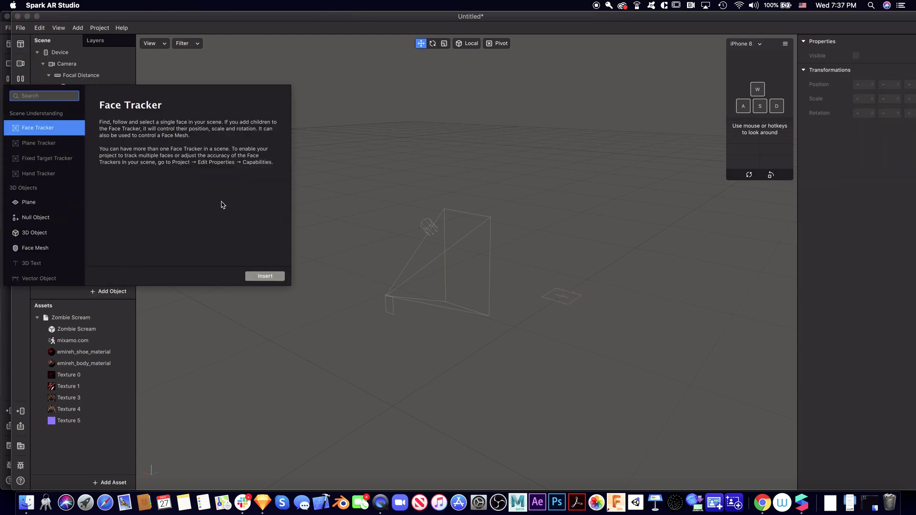
left_click(154, 321)
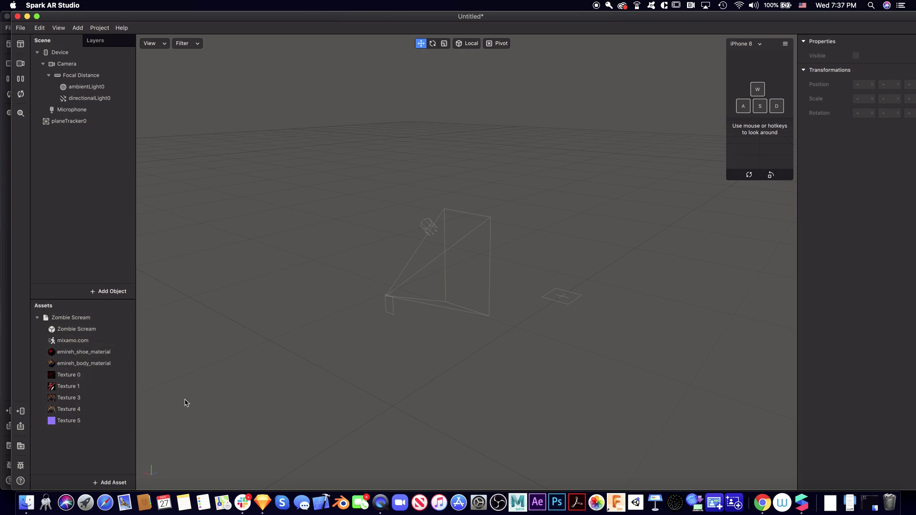
Centre the 04 folder, review Mixamo's zombie Characters and Animations, then minimize the browser
left_click(26, 502)
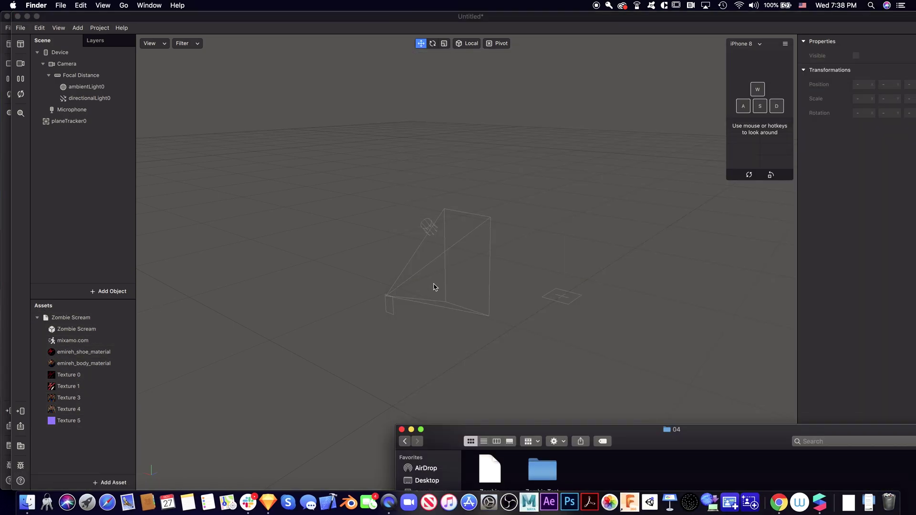
left_click_drag(515, 434, 374, 163)
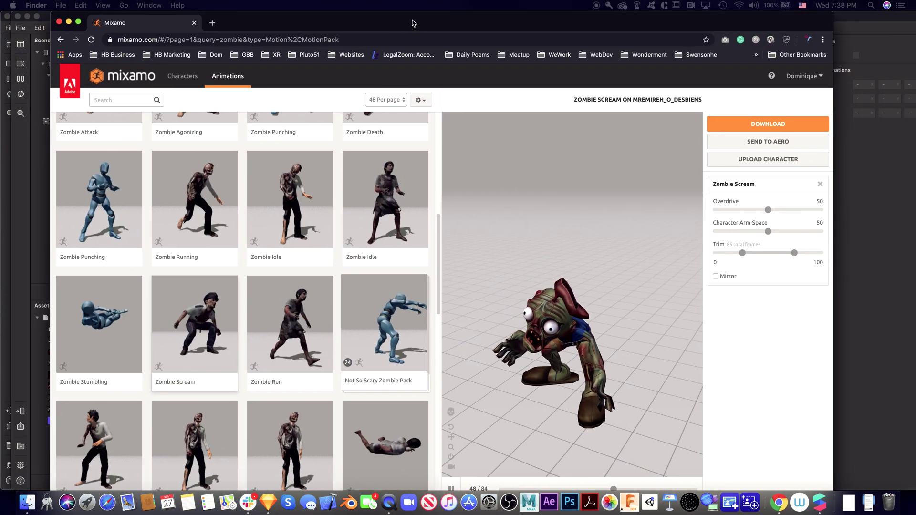
left_click_drag(413, 23, 423, 23)
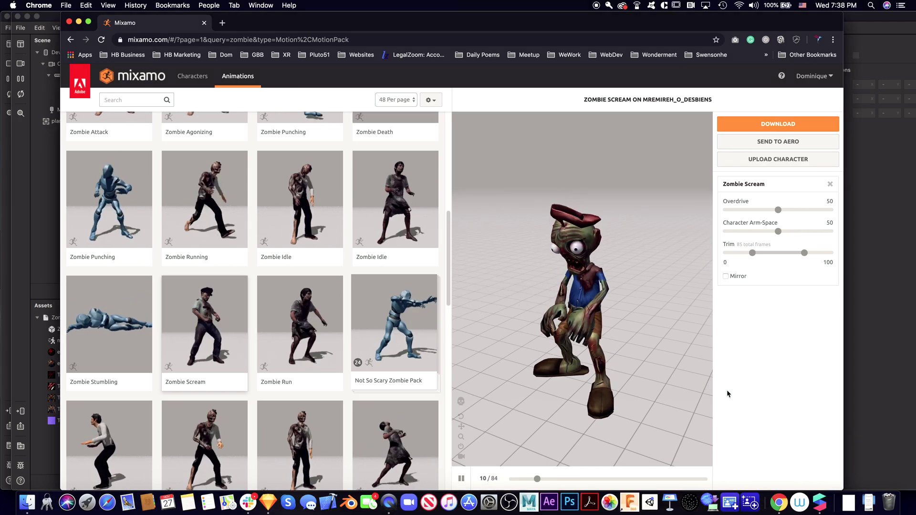
left_click(193, 76)
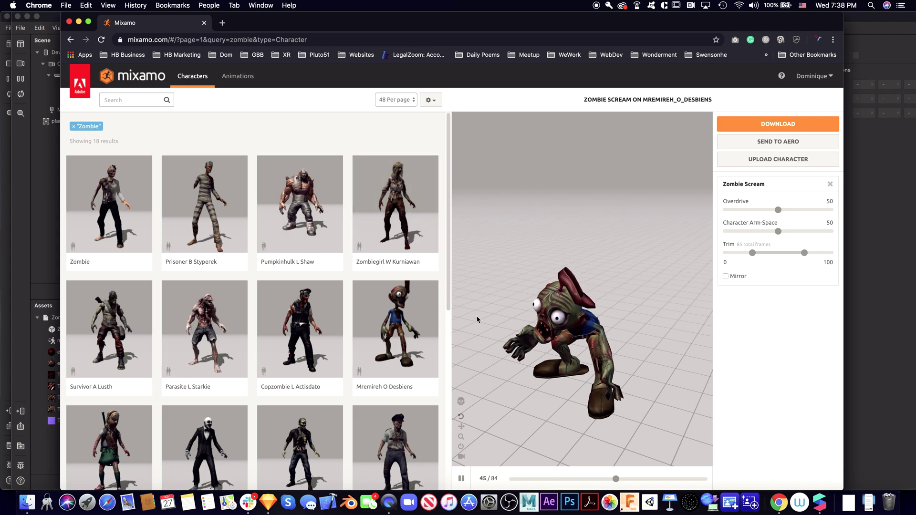
left_click(234, 76)
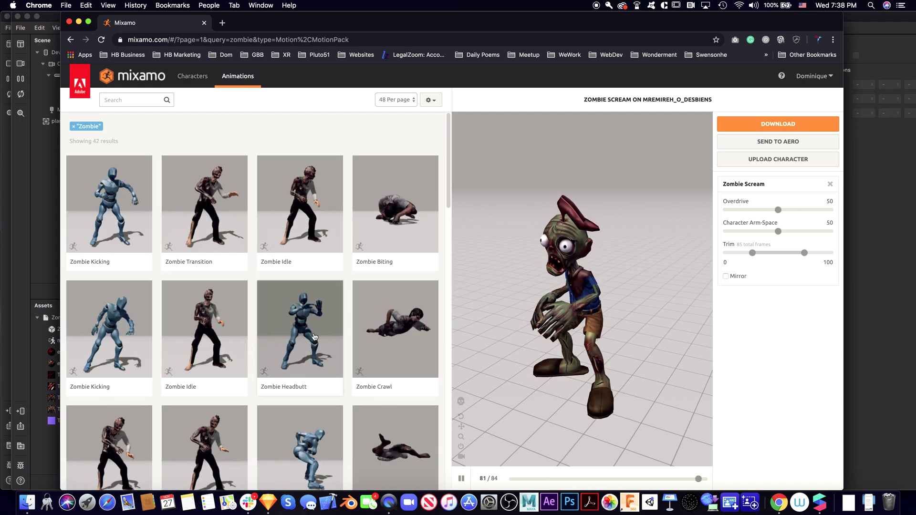
left_click(778, 142)
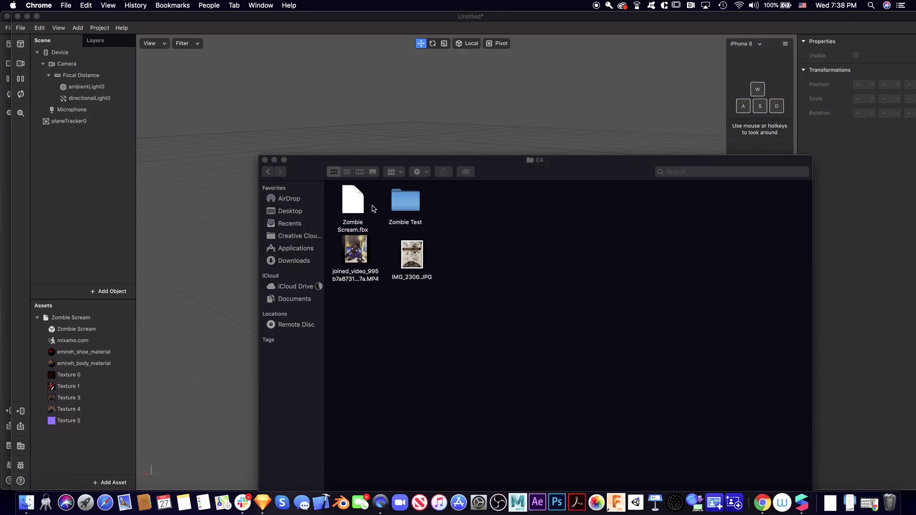
Select Zombie Scream.fbx in the 04 folder and return to the Spark AR project
left_click(359, 220)
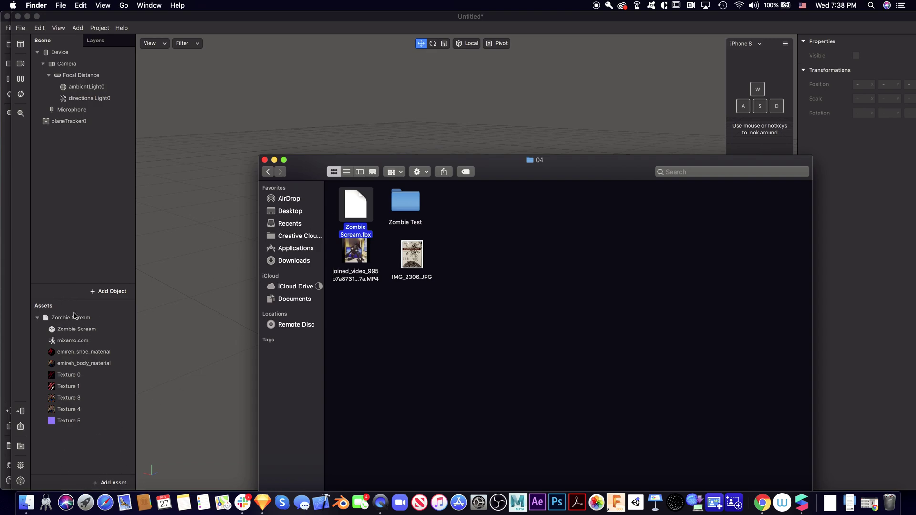
left_click(133, 260)
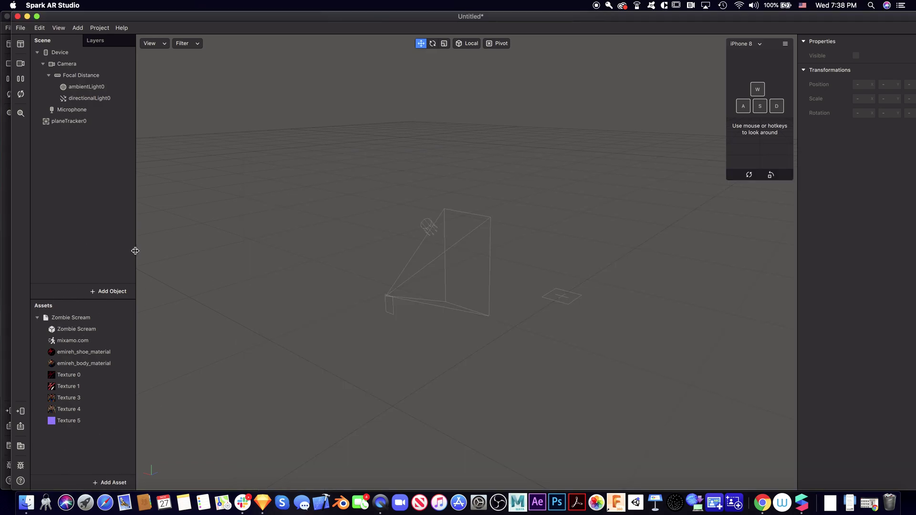
Place the Zombie Scream model under planeTracker0 and scale it down to about 0.99
left_click(63, 319)
left_click_drag(63, 322, 101, 125)
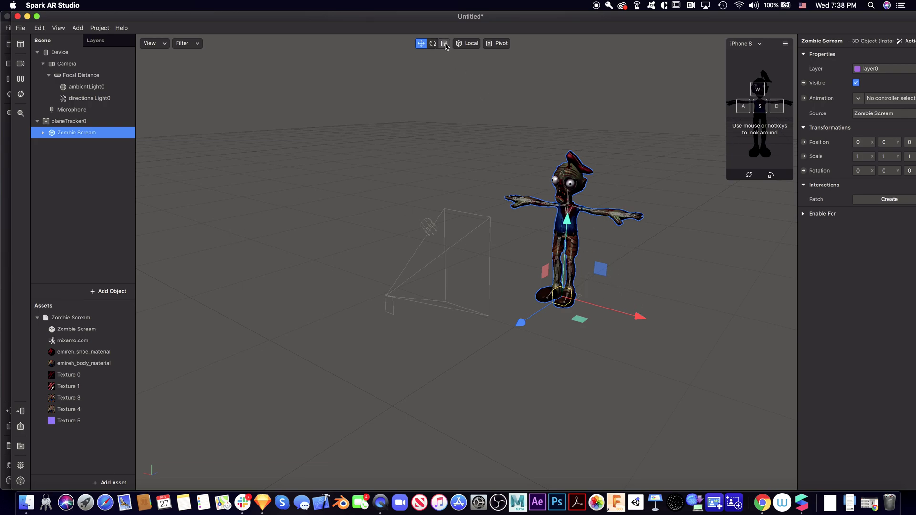
key("r")
mouse_move(572, 301)
left_mouse_down()
mouse_move(542, 313)
mouse_move(570, 309)
left_mouse_up()
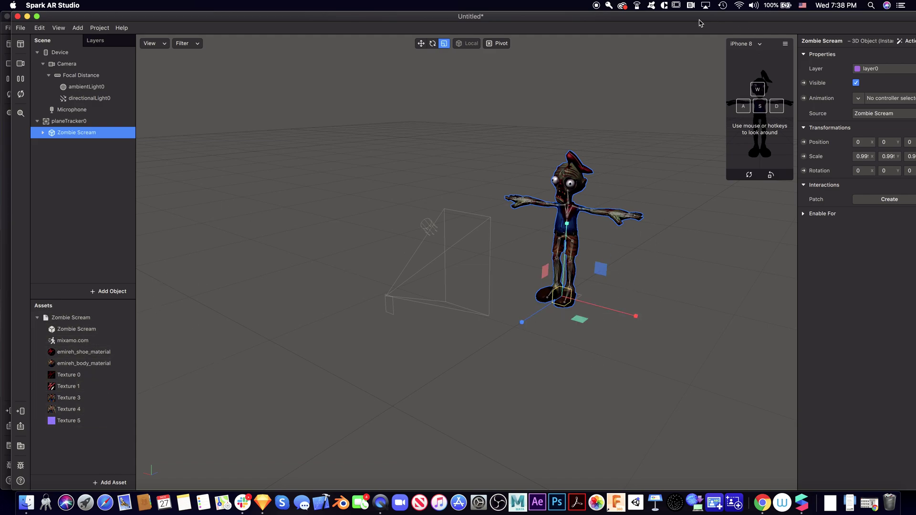
left_click_drag(699, 19, 689, 19)
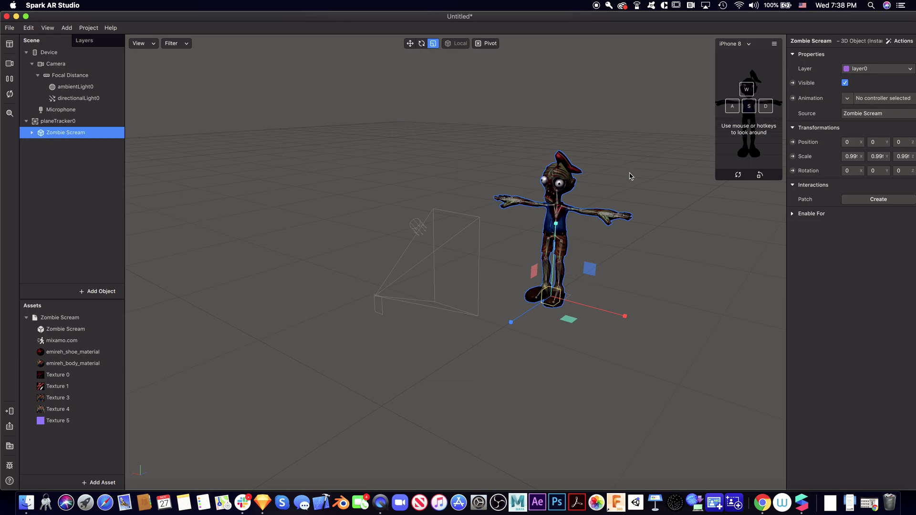
Add an animation playback controller named Zombie that uses the mixamo.com clip
left_click(99, 482)
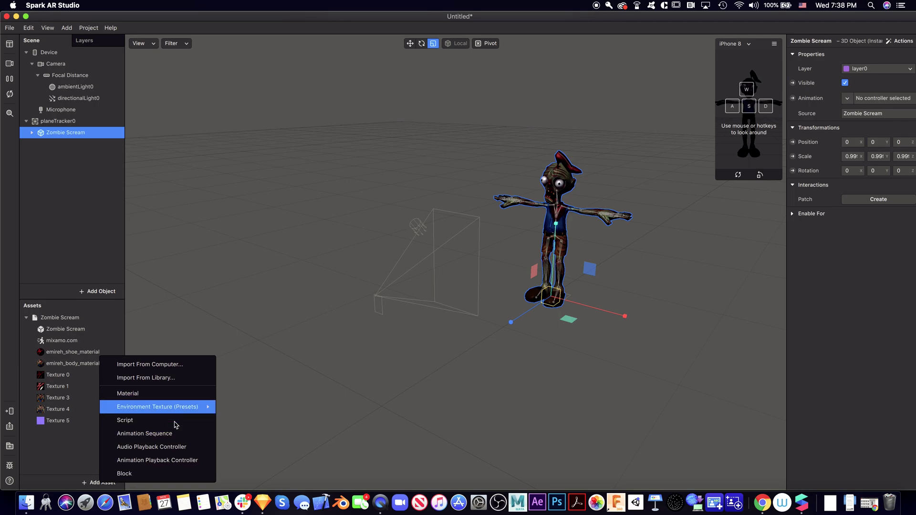
left_click(157, 460)
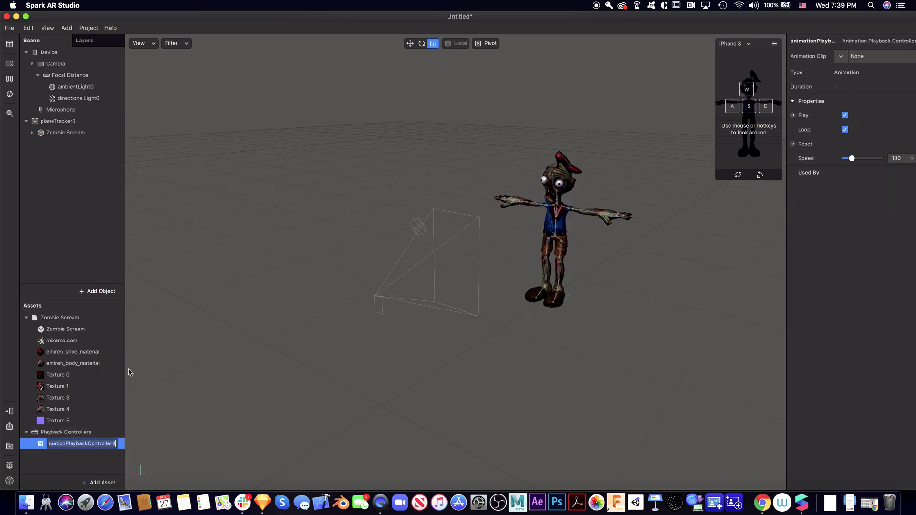
key("BackSpace")
left_click(68, 462)
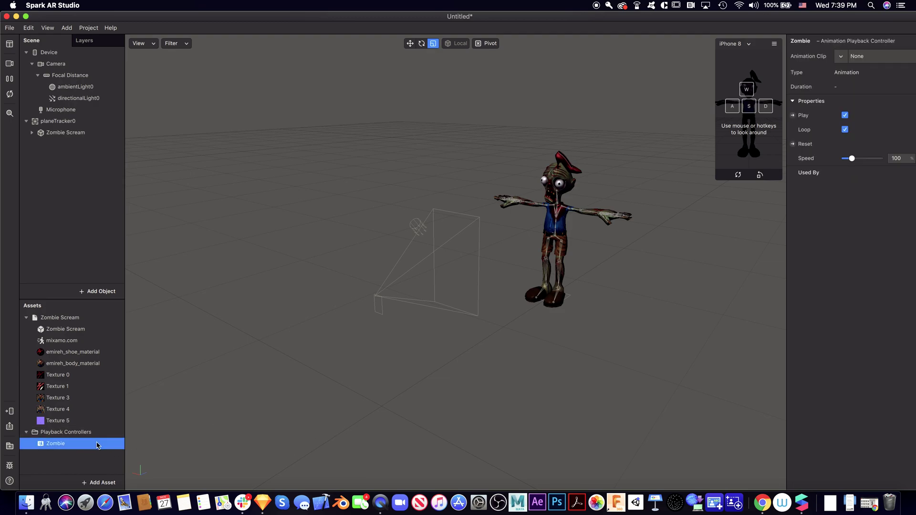
left_click(840, 57)
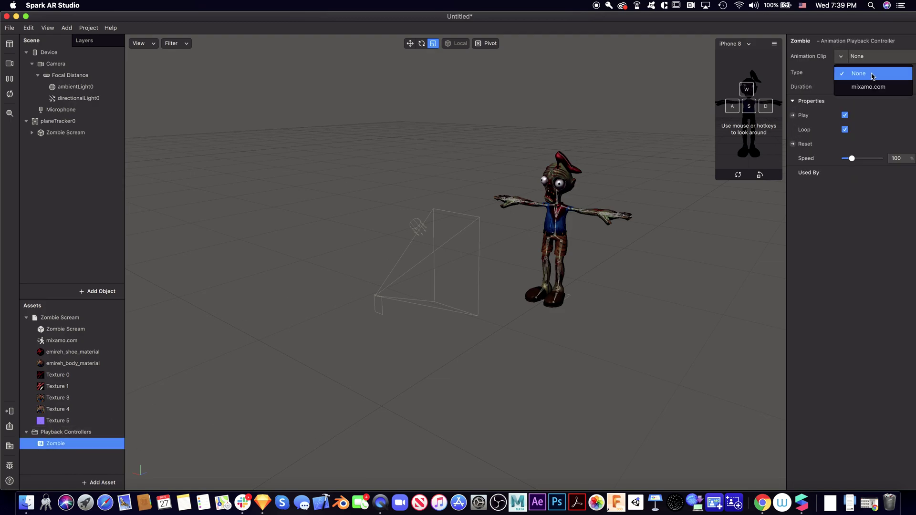
left_click(866, 89)
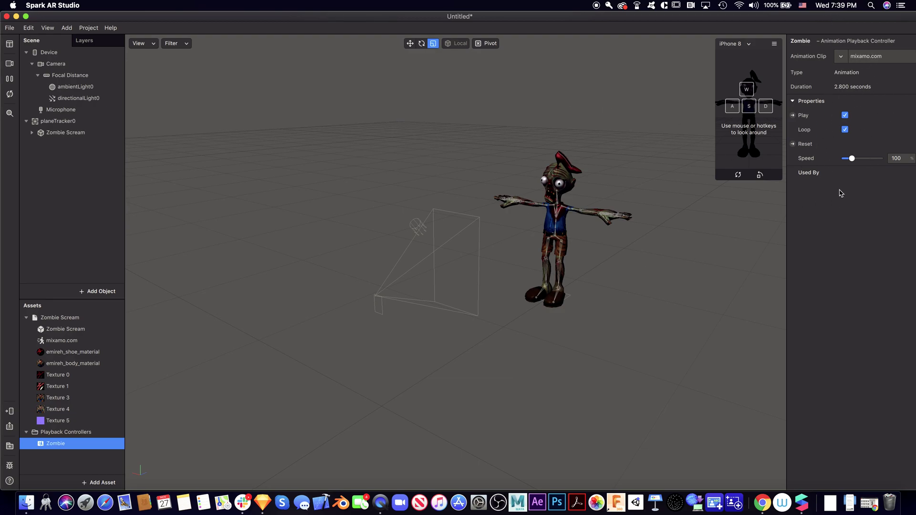
left_click(85, 134)
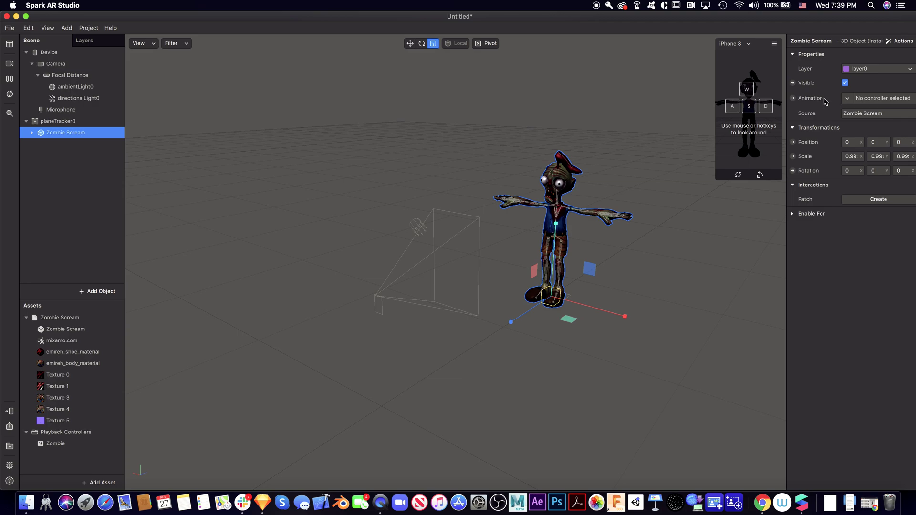
Set the Zombie Scream model's Animation to the Zombie controller in the Inspector
left_click(849, 100)
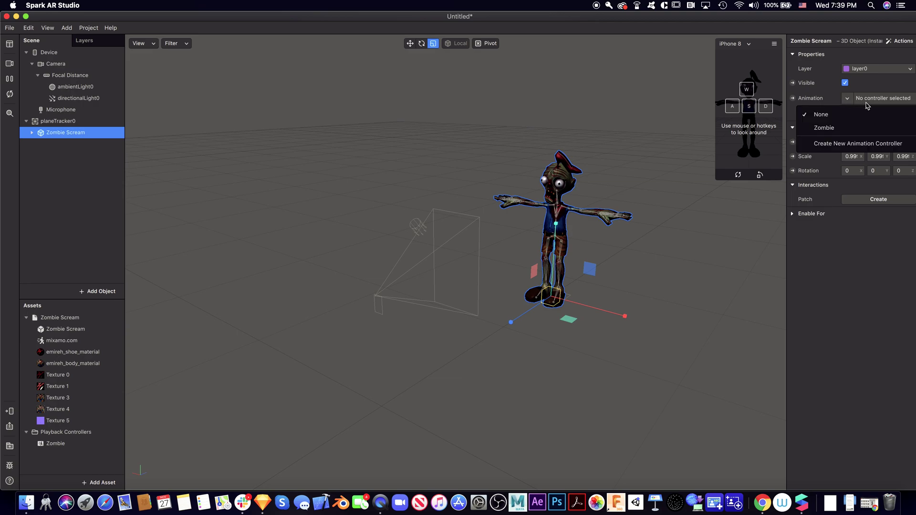
left_click(860, 128)
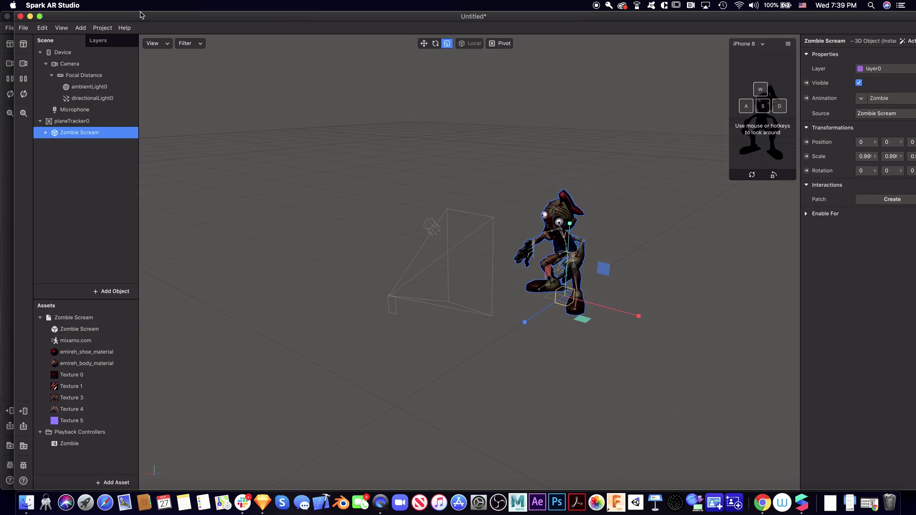
Send the zombie effect to Instagram Camera via Test on Device's Send to App list
left_click(10, 412)
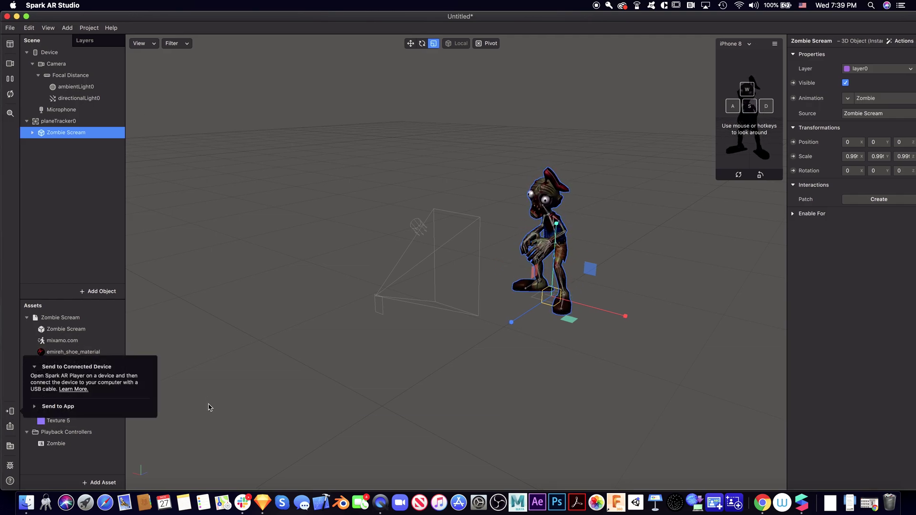
left_click(58, 406)
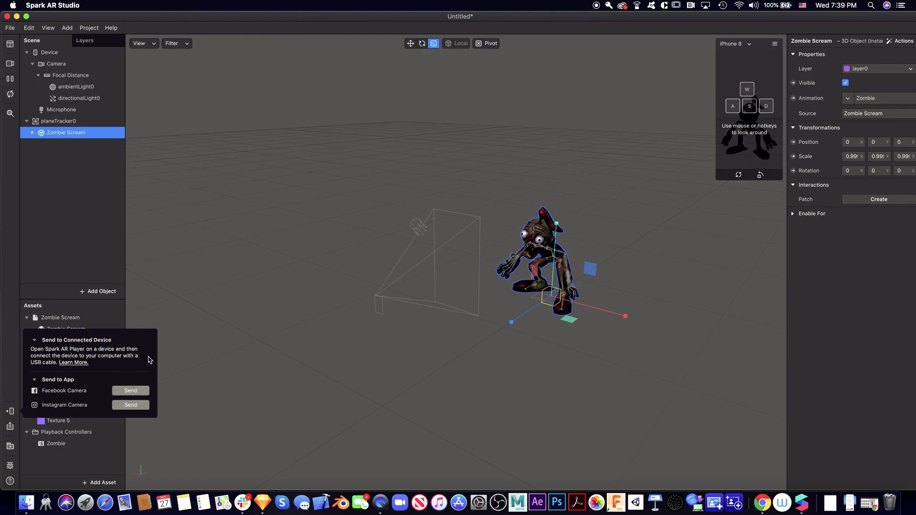
left_click(132, 406)
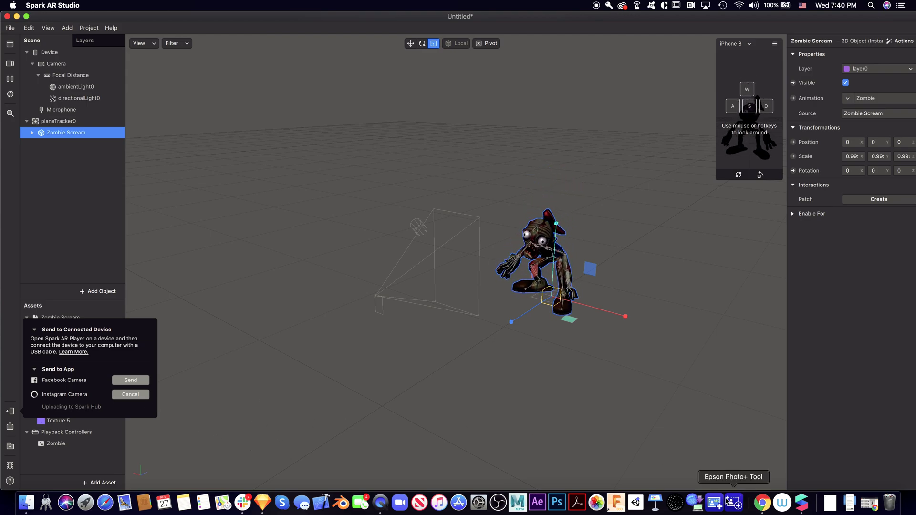
Reopen the joined_video MP4 from QuickTime's Open Recent, muted, in a smaller window
left_click(382, 509)
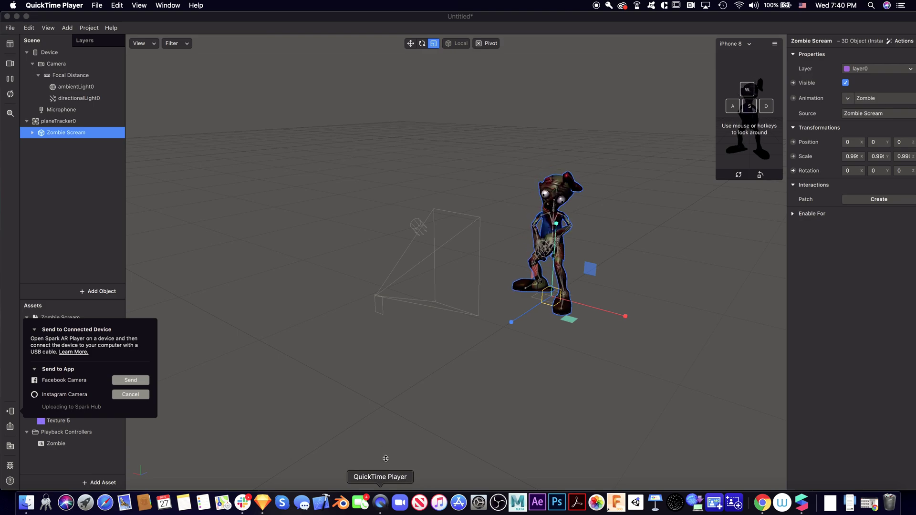
left_click(97, 6)
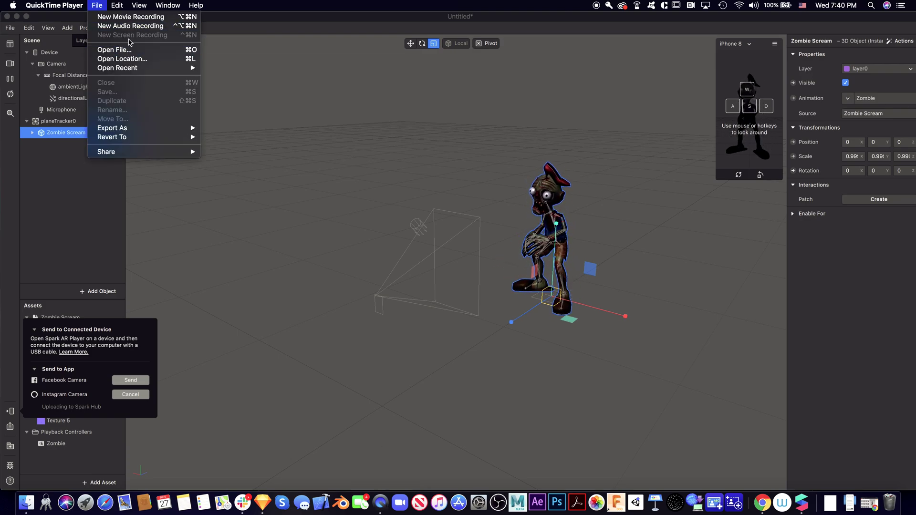
left_click(258, 72)
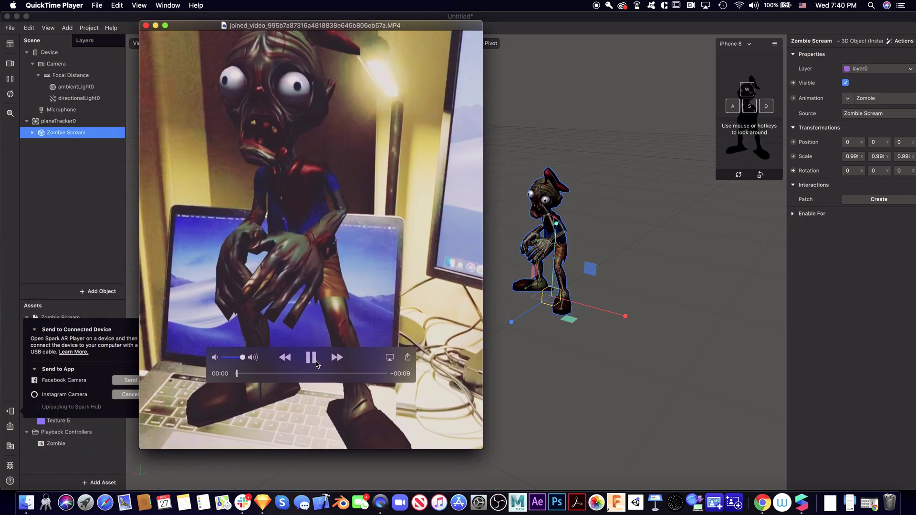
left_click_drag(243, 358, 210, 355)
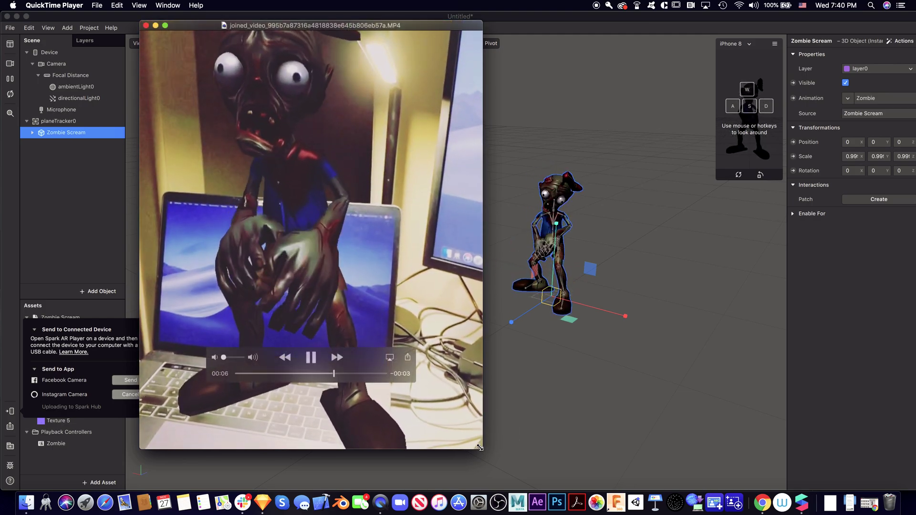
left_click_drag(479, 447, 460, 397)
Check the Spark AR test link, then replay the zombie video from the start
left_click(46, 406)
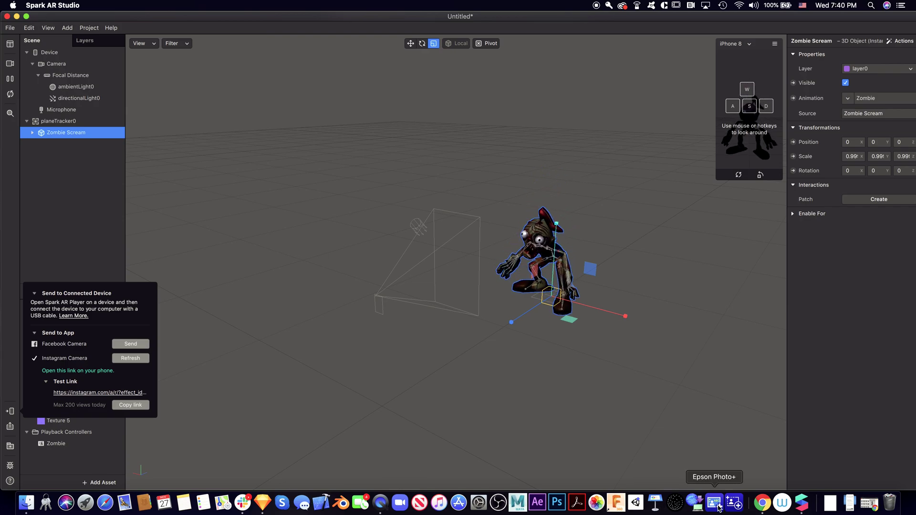
left_click(380, 502)
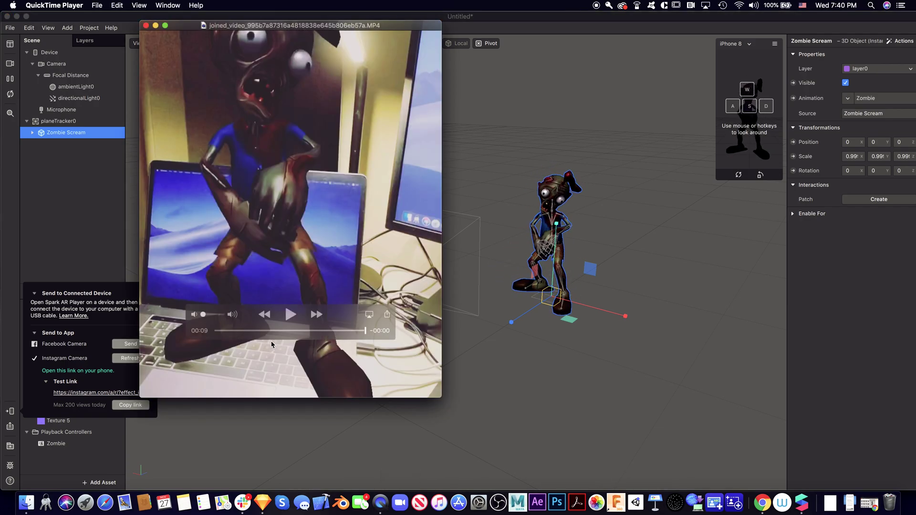
left_click(288, 320)
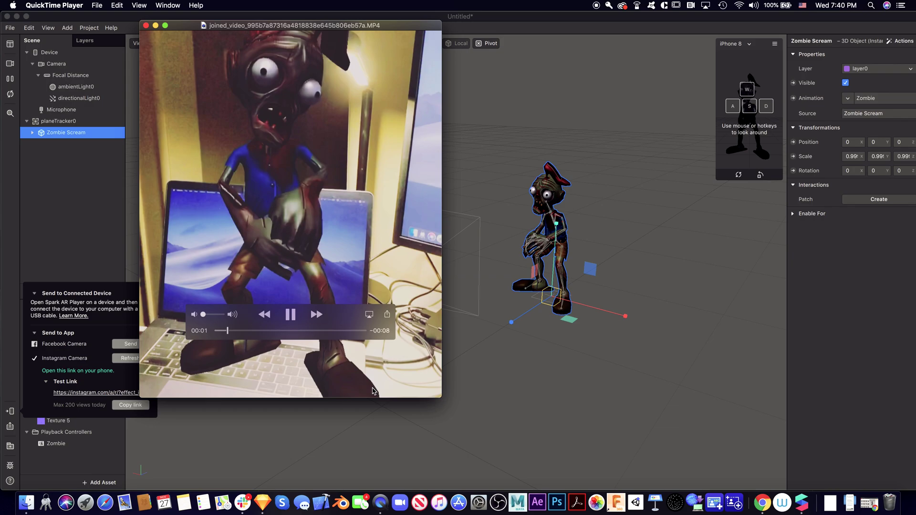